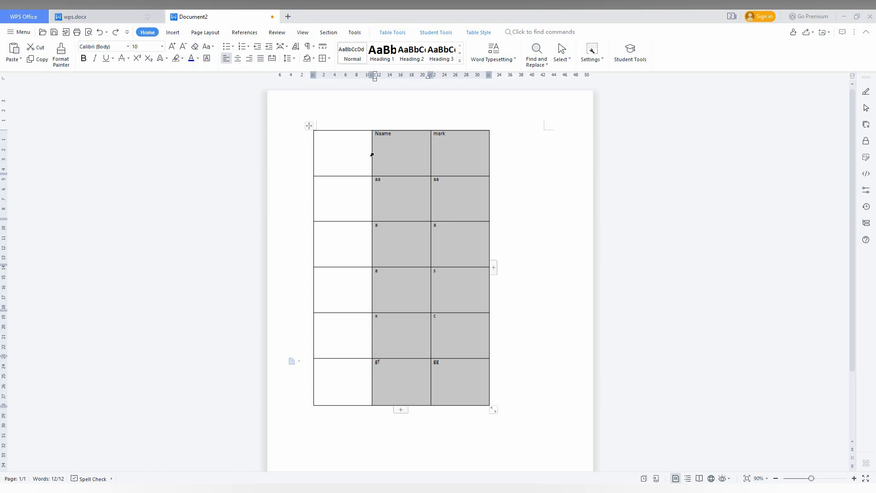
Enlarge the name and mark text to size 26 and middle-center it within the cells.
{"action": "left_click", "coordinate": [162, 47]}
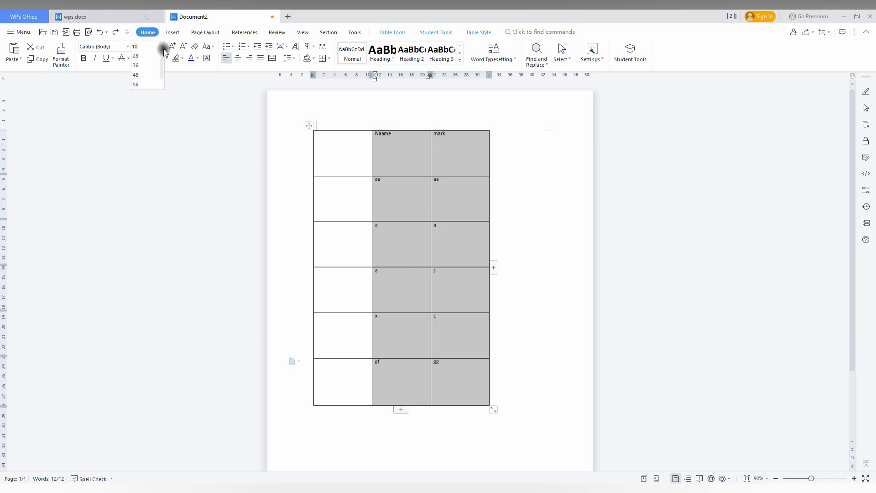
{"action": "left_click", "coordinate": [144, 200]}
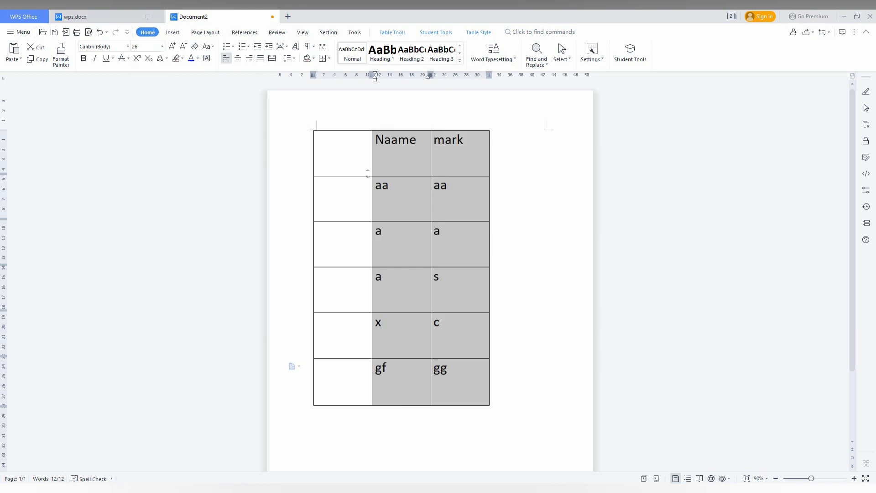
{"action": "right_click", "coordinate": [402, 241]}
{"action": "mouse_move", "coordinate": [434, 394]}
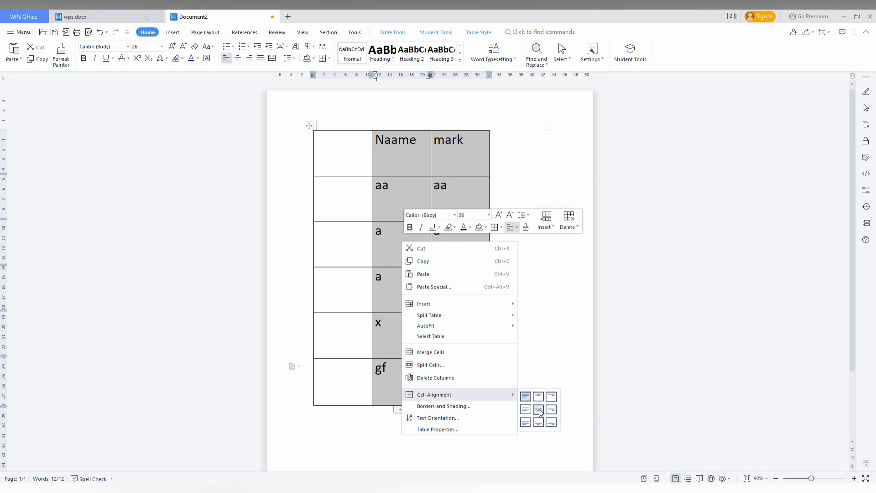
{"action": "left_click", "coordinate": [539, 411]}
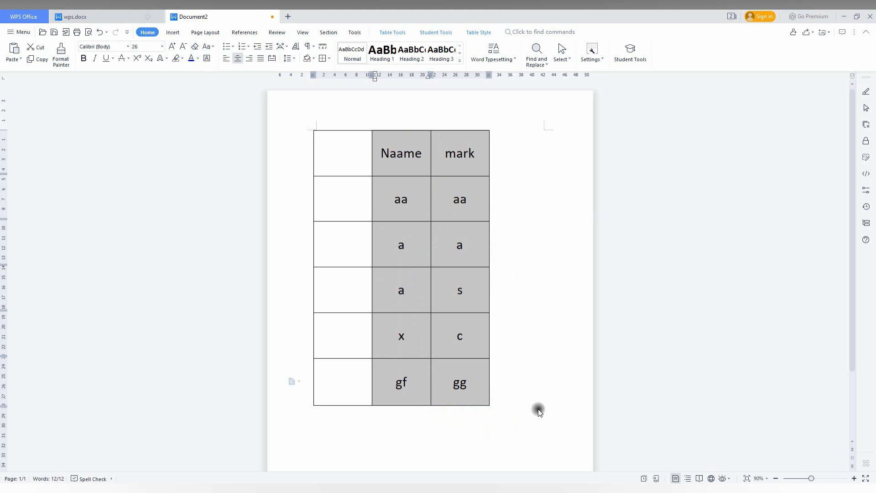
Enter 'Serial no' in the top-left cell and center it within the cell.
{"action": "left_click", "coordinate": [340, 151]}
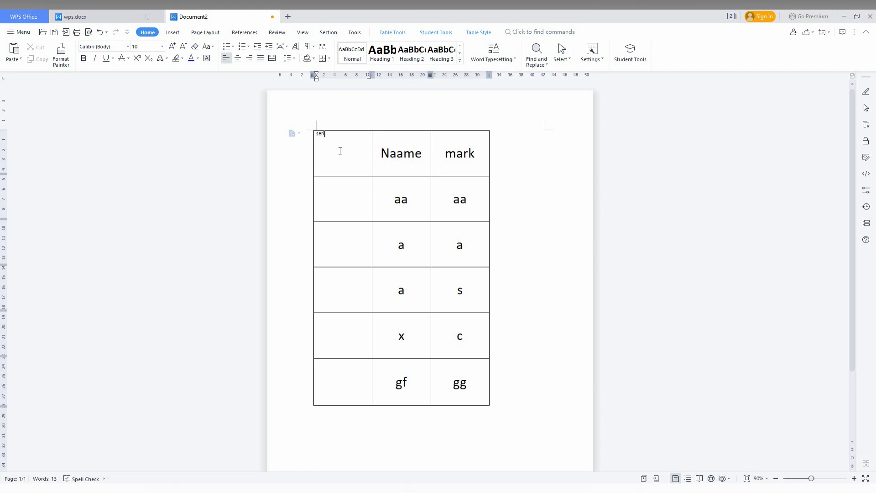
{"action": "type", "text": "l no"}
{"action": "left_click_drag", "start_coordinate": [337, 134], "coordinate": [315, 134]}
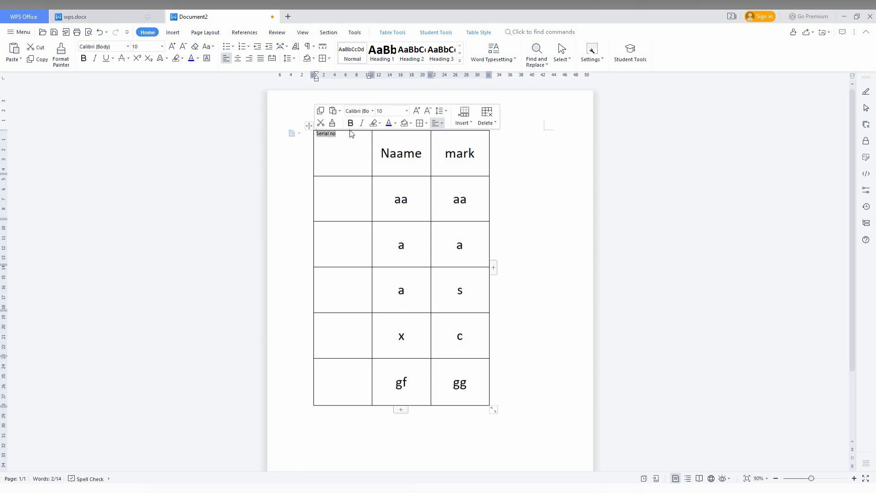
{"action": "right_click", "coordinate": [344, 148]}
{"action": "mouse_move", "coordinate": [376, 295]}
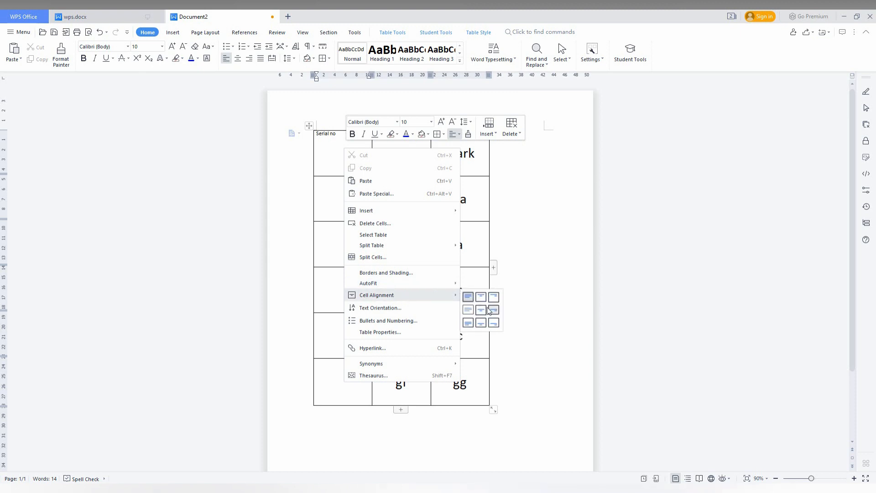
{"action": "left_click", "coordinate": [481, 311]}
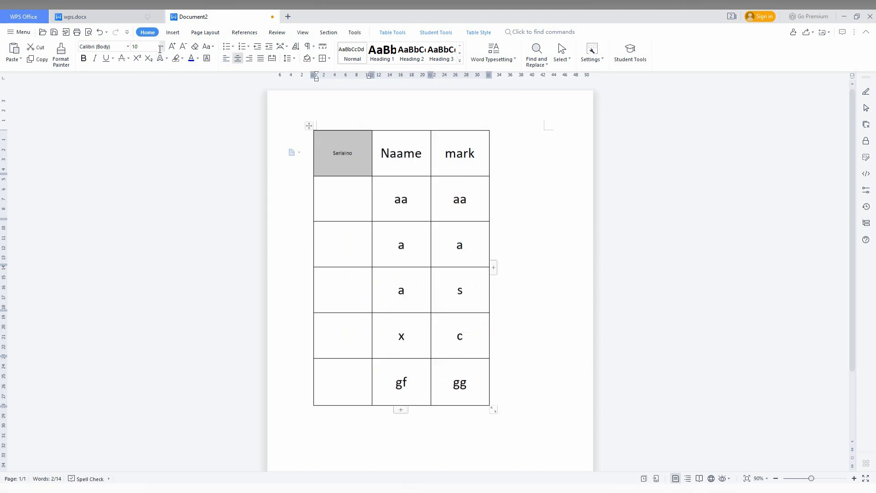
Enlarge the 'Serial no' heading to size 26 to match the other headers.
{"action": "left_click", "coordinate": [160, 47]}
{"action": "left_click", "coordinate": [140, 202]}
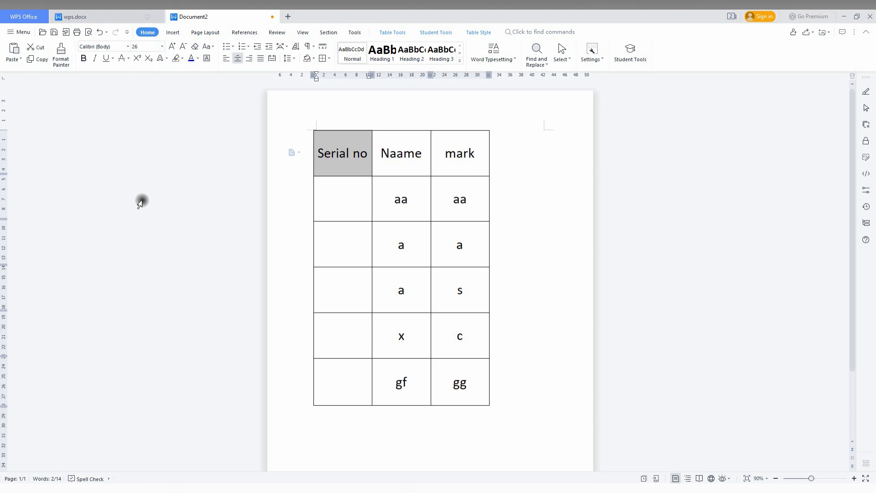
{"action": "left_click", "coordinate": [300, 243]}
{"action": "left_click", "coordinate": [331, 193]}
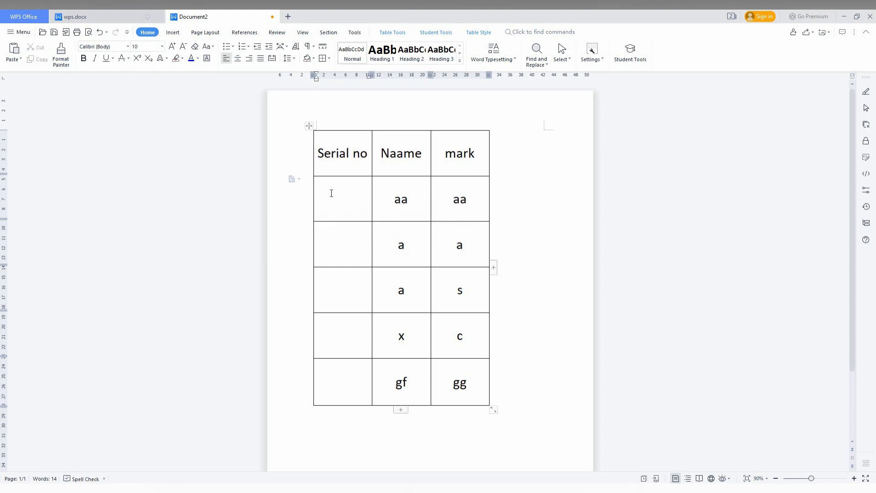
Auto-number the five empty cells under 'Serial no' as 1. to 5.
{"action": "left_click_drag", "start_coordinate": [331, 191], "coordinate": [357, 370]}
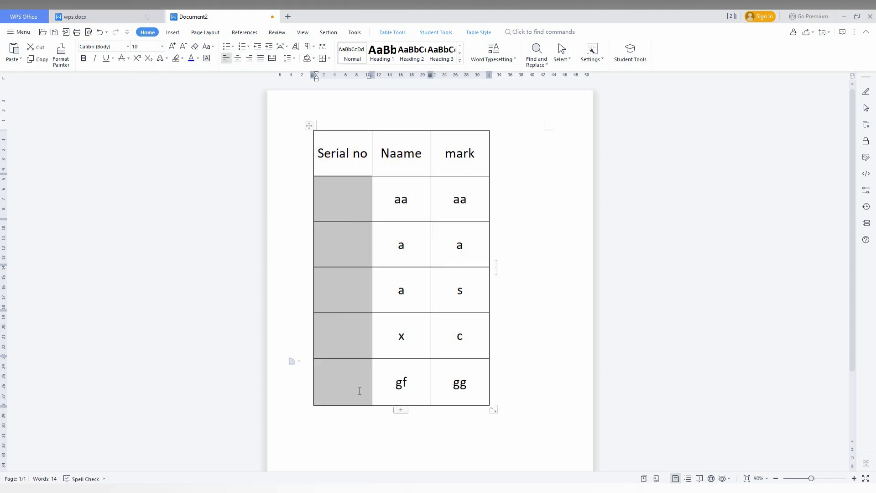
{"action": "left_click", "coordinate": [250, 48]}
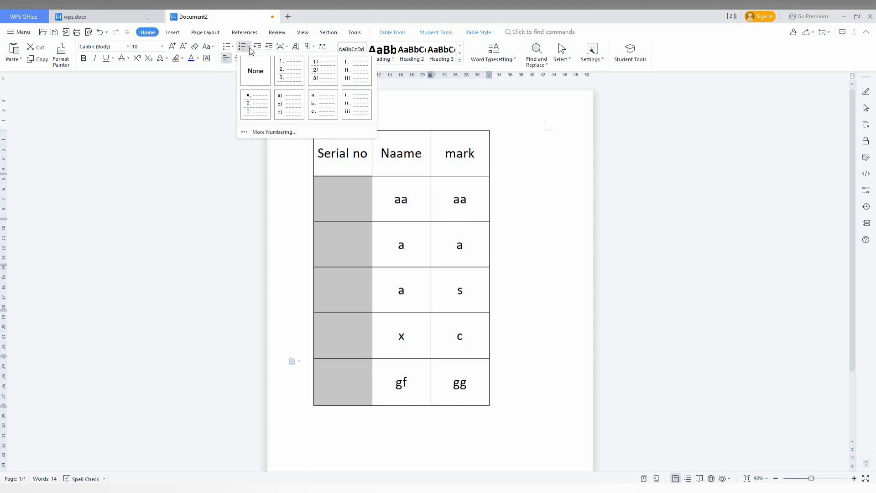
{"action": "left_click", "coordinate": [296, 74]}
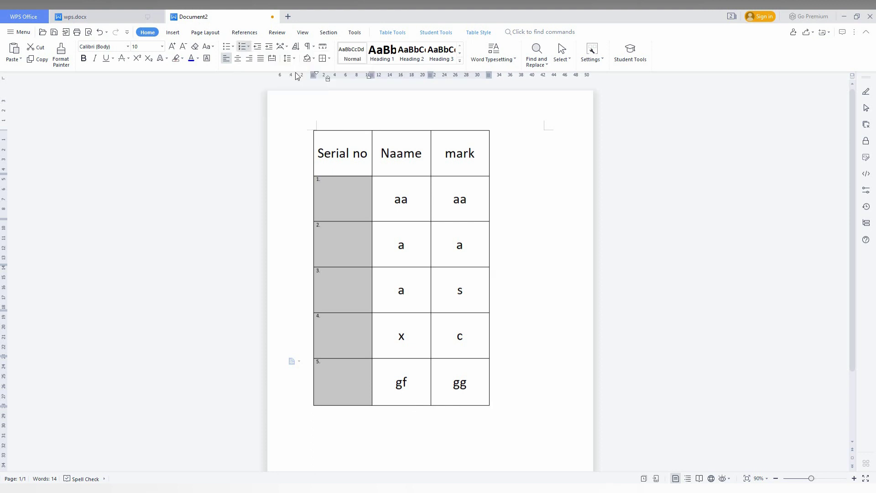
Enlarge the numbers 1.–5. to size 26 and select the whole Serial no column.
{"action": "left_click", "coordinate": [162, 47]}
{"action": "left_click", "coordinate": [147, 209]}
{"action": "left_click", "coordinate": [322, 146]}
{"action": "left_click_drag", "start_coordinate": [321, 145], "coordinate": [321, 363]}
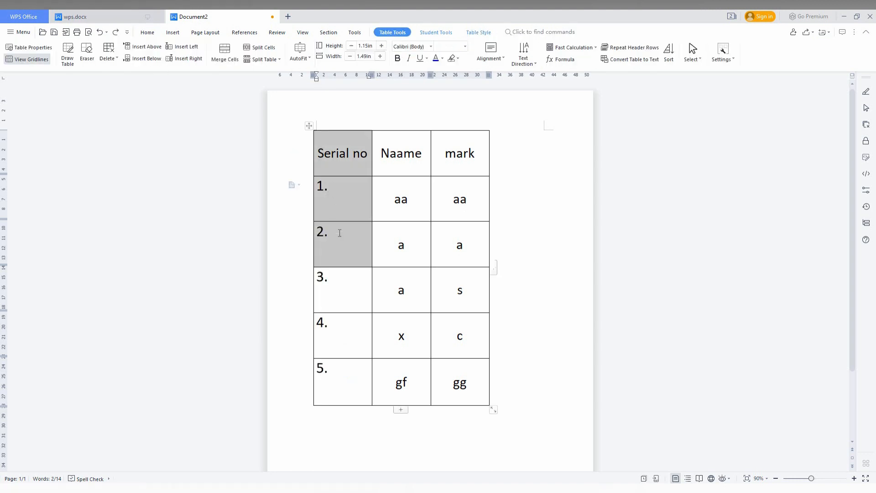
Middle-center the numbers 1. to 5. within the Serial no column cells.
{"action": "right_click", "coordinate": [326, 209]}
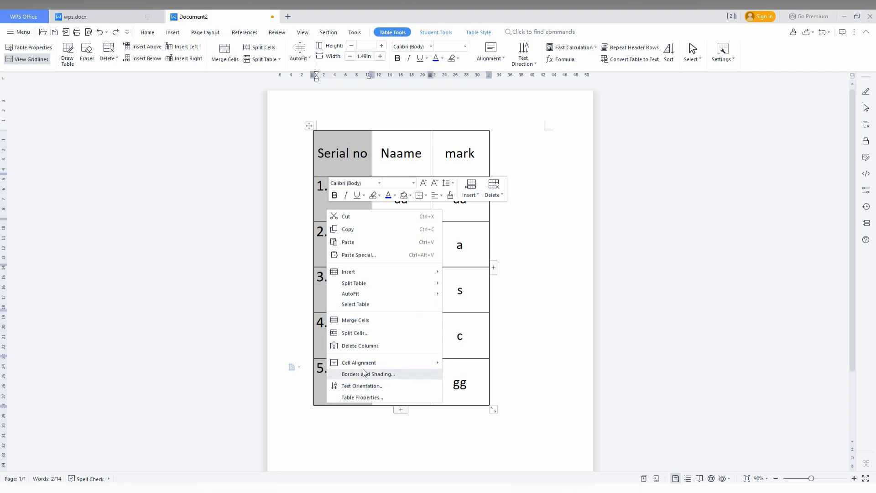
{"action": "mouse_move", "coordinate": [359, 362]}
{"action": "left_click", "coordinate": [464, 378]}
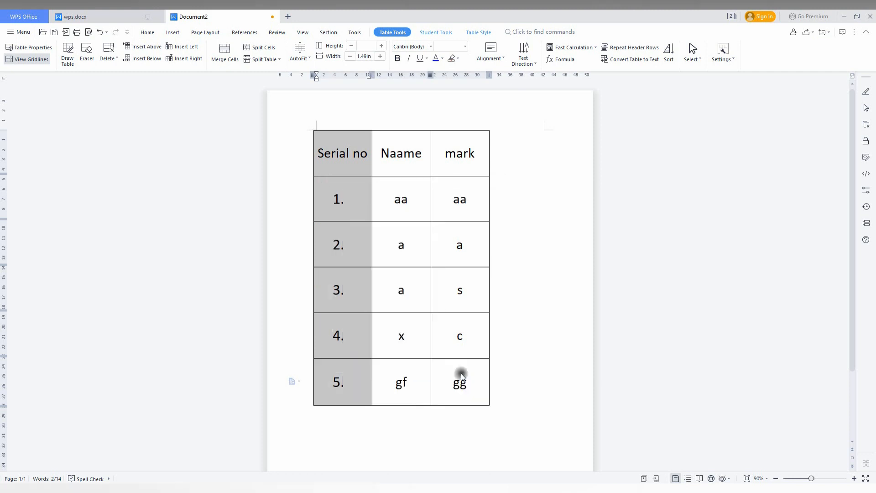
{"action": "left_click", "coordinate": [459, 244]}
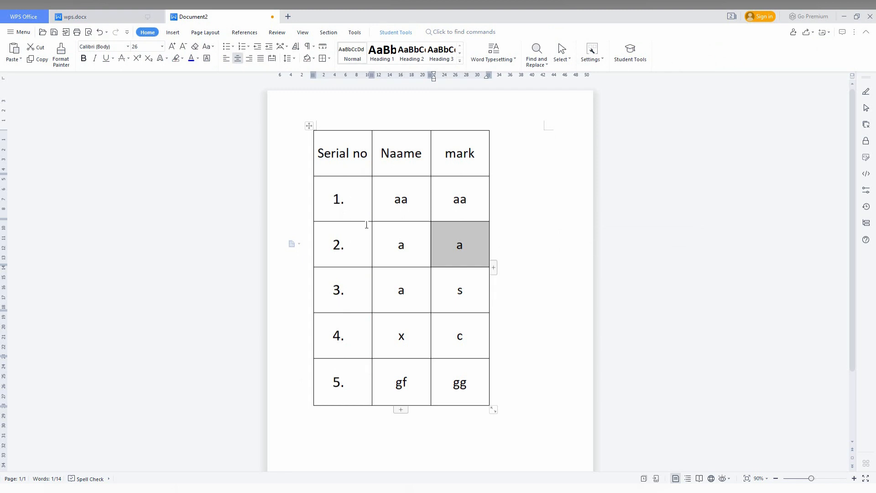
{"action": "left_click", "coordinate": [249, 47]}
{"action": "left_click", "coordinate": [262, 126]}
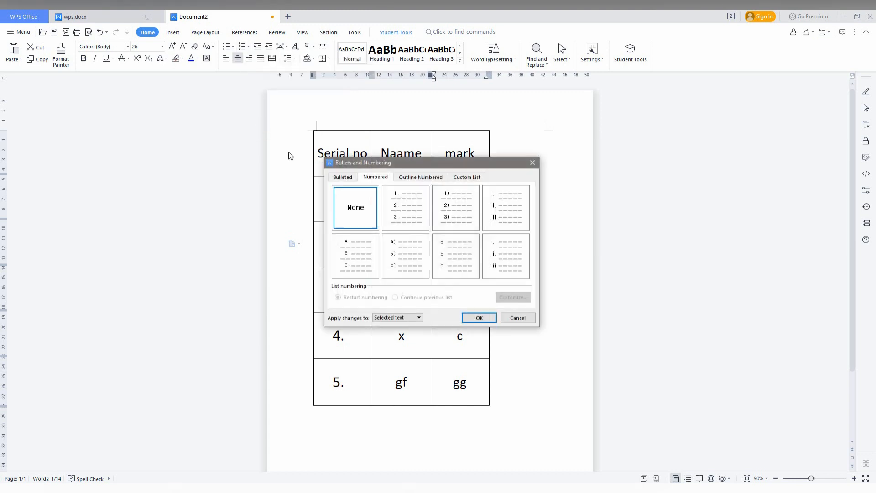
{"action": "left_click_drag", "start_coordinate": [390, 161], "coordinate": [535, 127]}
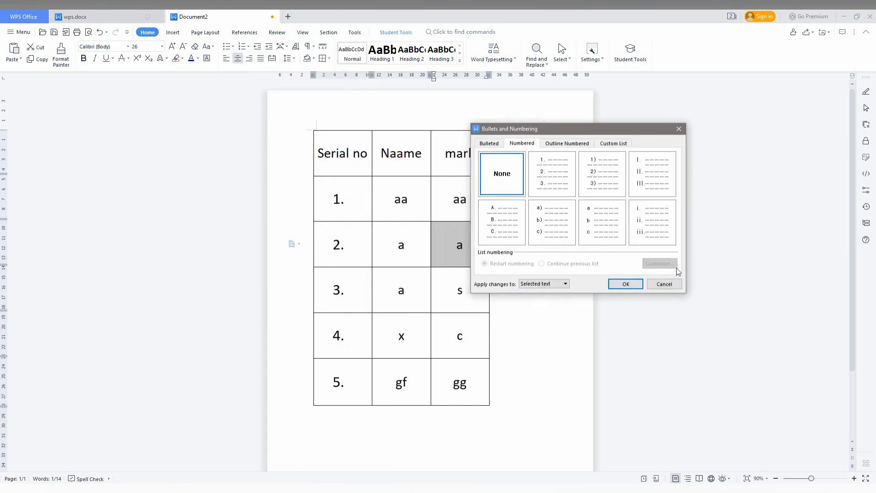
{"action": "left_click", "coordinate": [552, 173]}
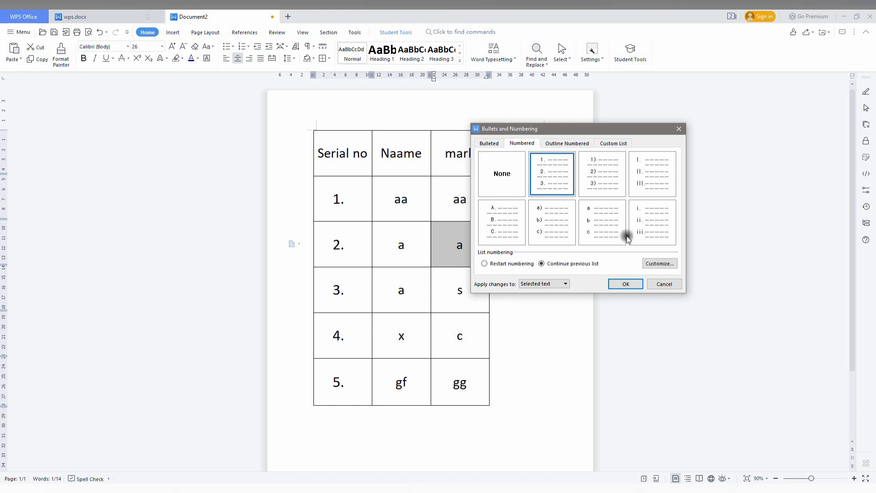
{"action": "left_click", "coordinate": [659, 264]}
{"action": "left_click", "coordinate": [462, 236]}
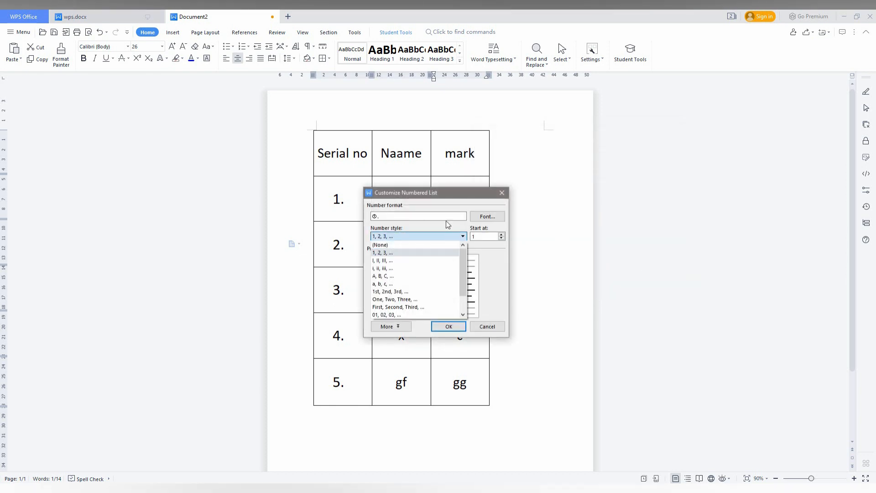
{"action": "left_click", "coordinate": [436, 196]}
{"action": "left_click_drag", "start_coordinate": [450, 192], "coordinate": [691, 92]}
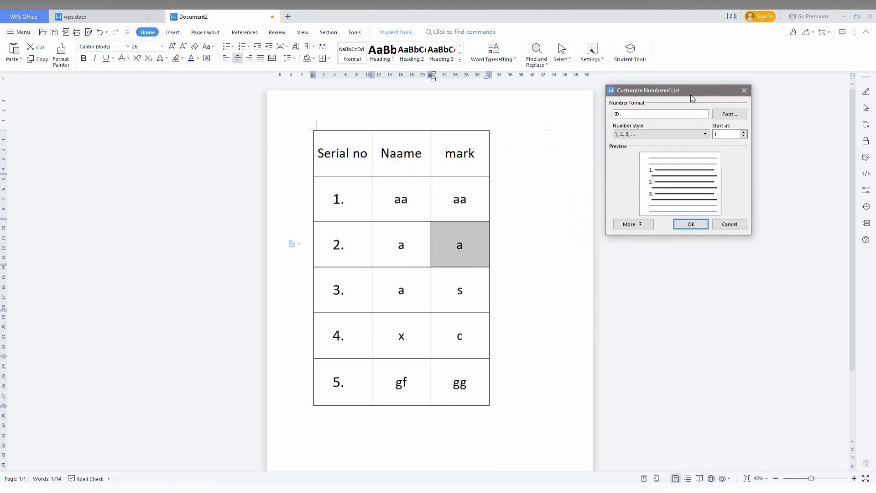
{"action": "left_click", "coordinate": [667, 134]}
{"action": "scroll", "coordinate": [644, 199], "scroll_direction": "down", "scroll_amount": 3}
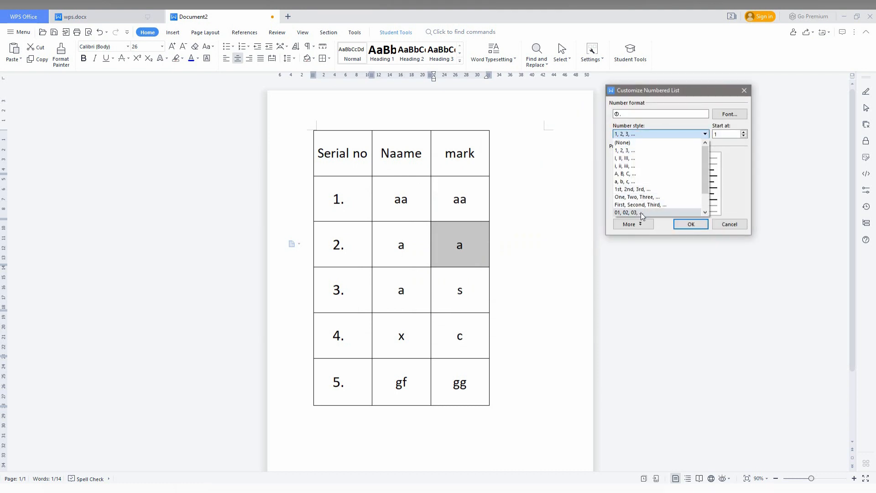
{"action": "left_click", "coordinate": [717, 227]}
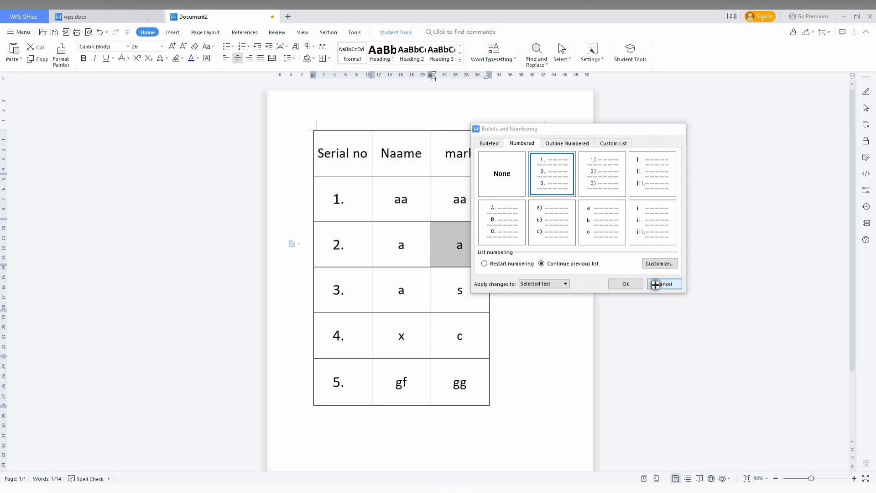
{"action": "left_click", "coordinate": [658, 286]}
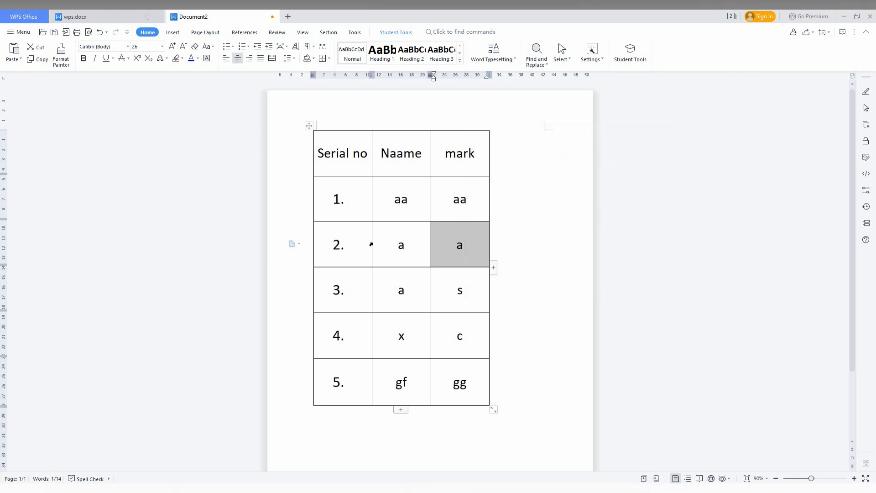